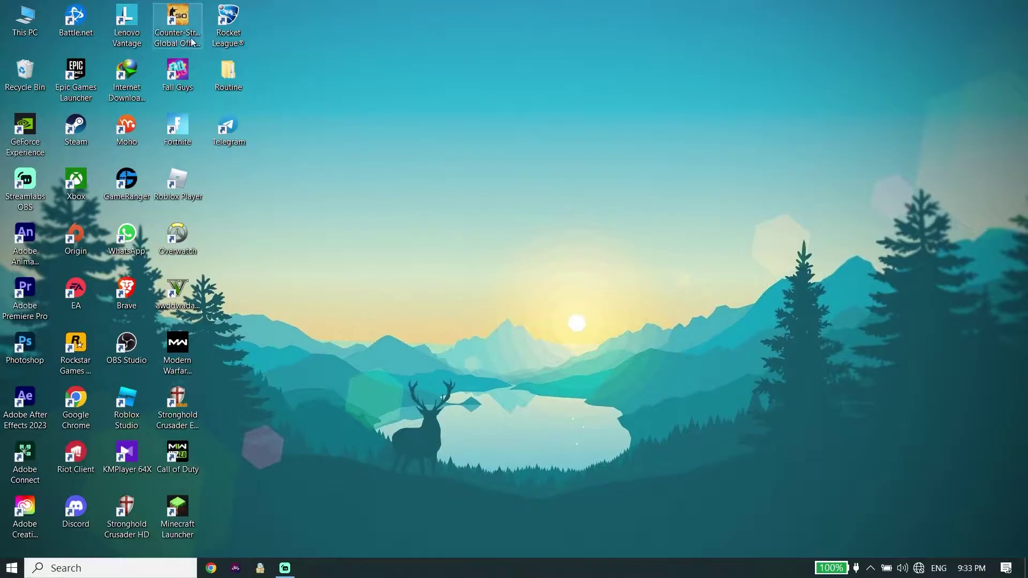
Choose Adjust for best performance in This PC's Performance Options, then close Performance Options and System Properties.
right_click(19, 16)
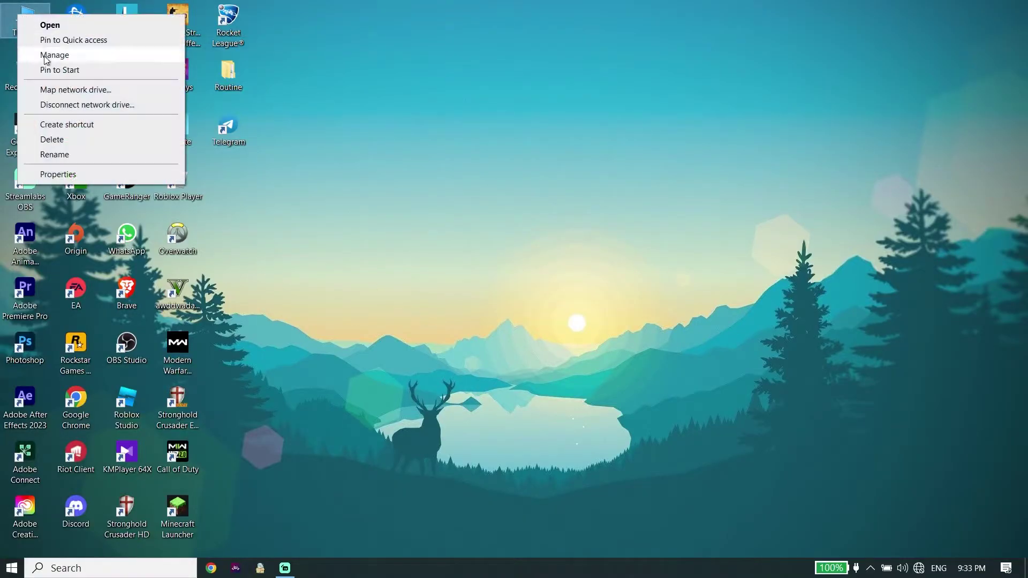
click(65, 175)
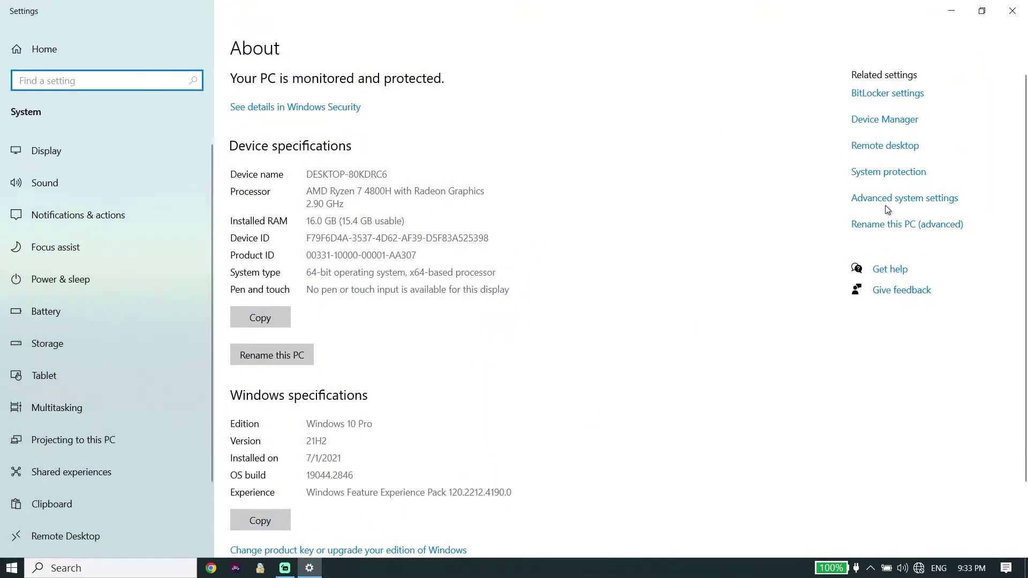
click(882, 202)
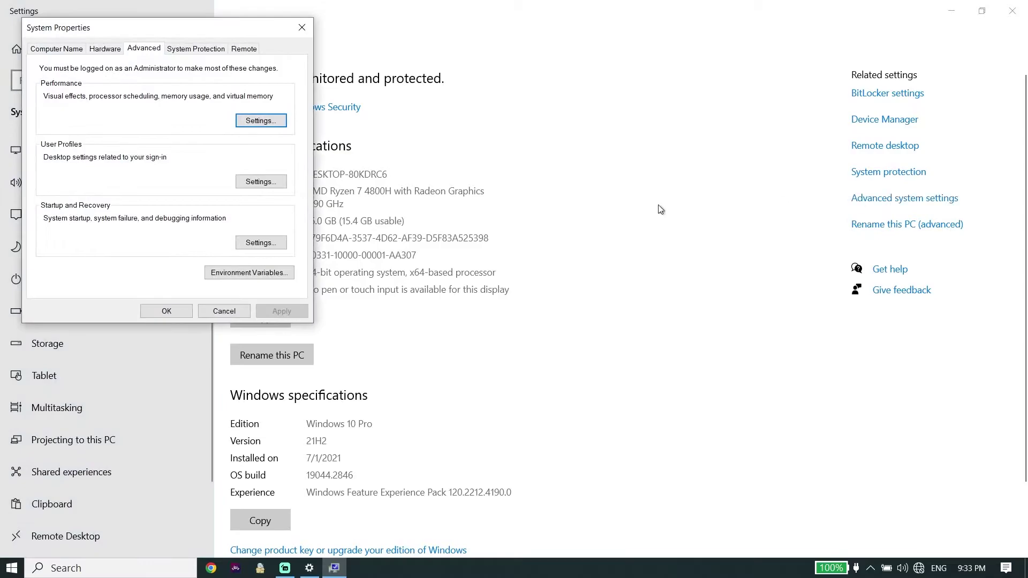
click(249, 119)
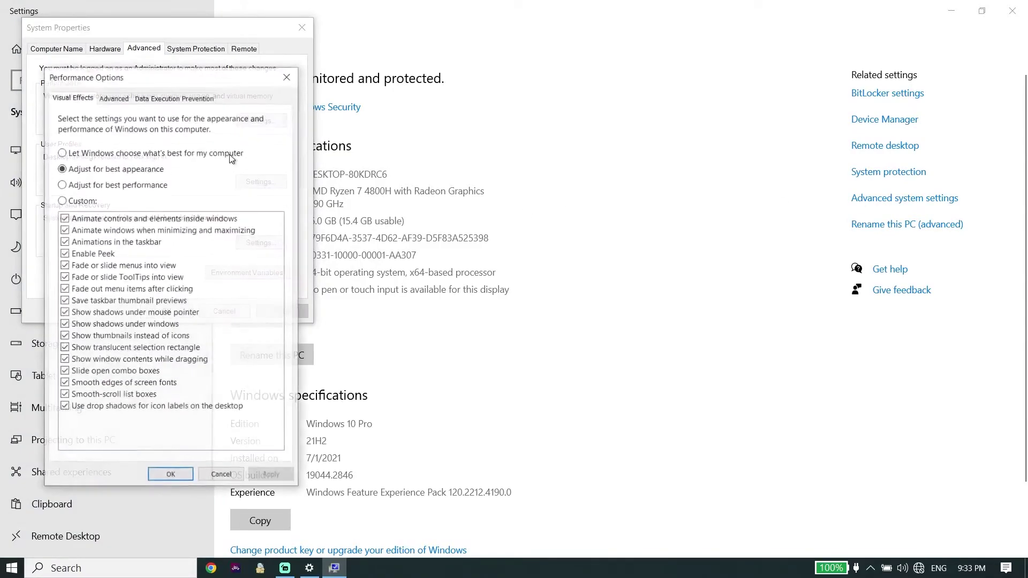
drag(142, 79, 506, 60)
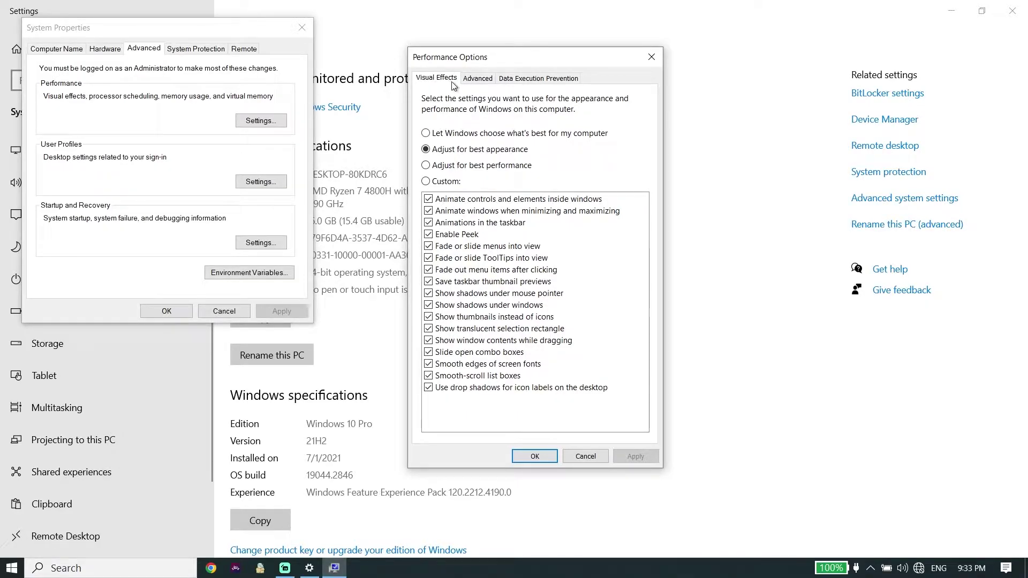
click(433, 167)
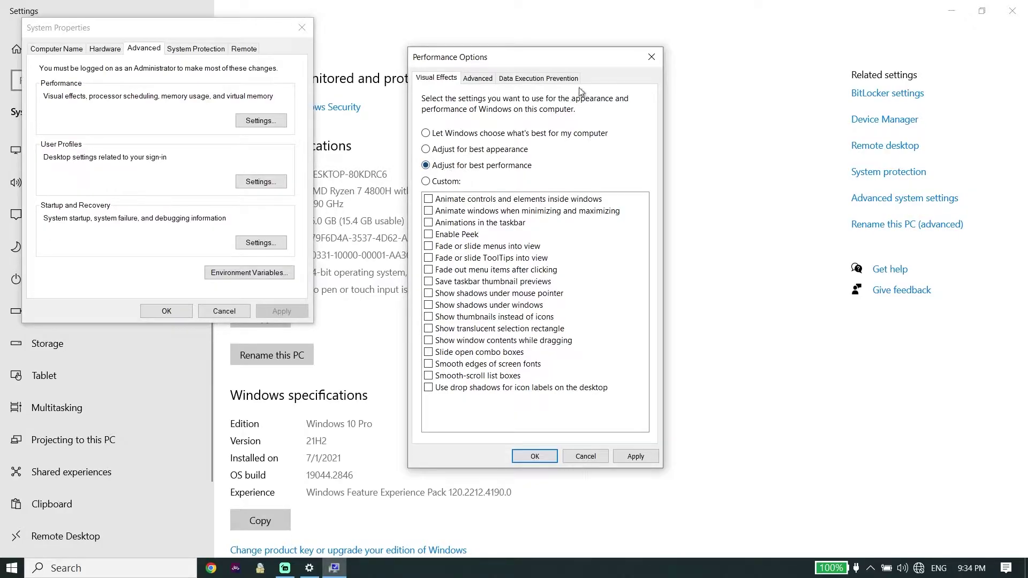
click(651, 57)
click(301, 27)
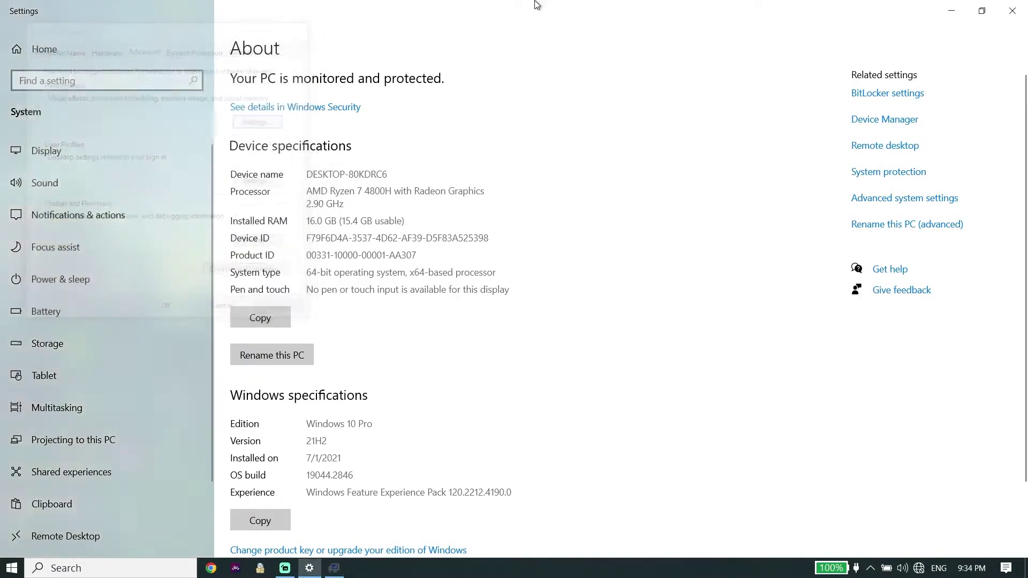
Search 'settings' to reopen Settings on the Gaming page, with Xbox Game Bar Off.
click(1012, 10)
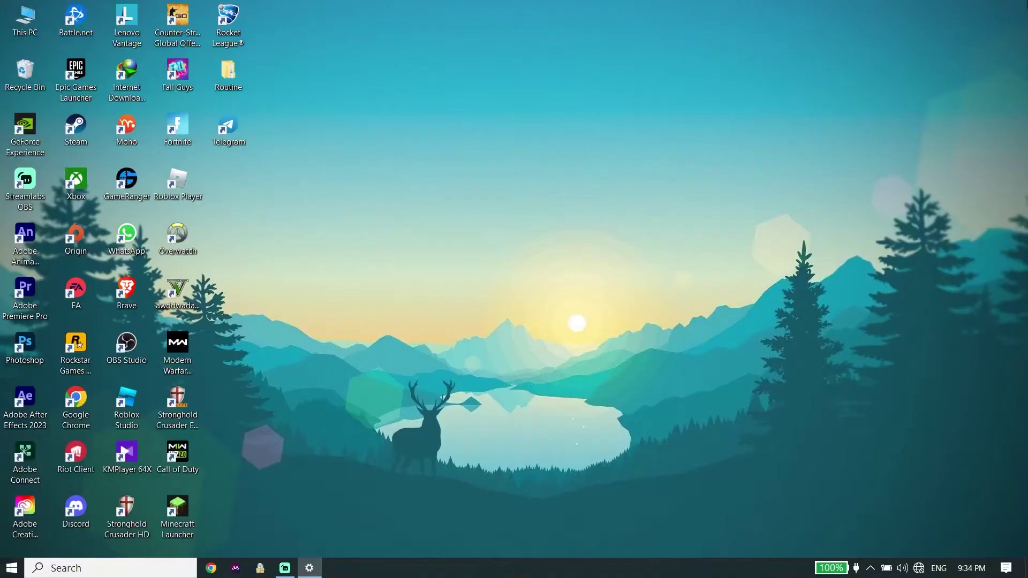
click(90, 573)
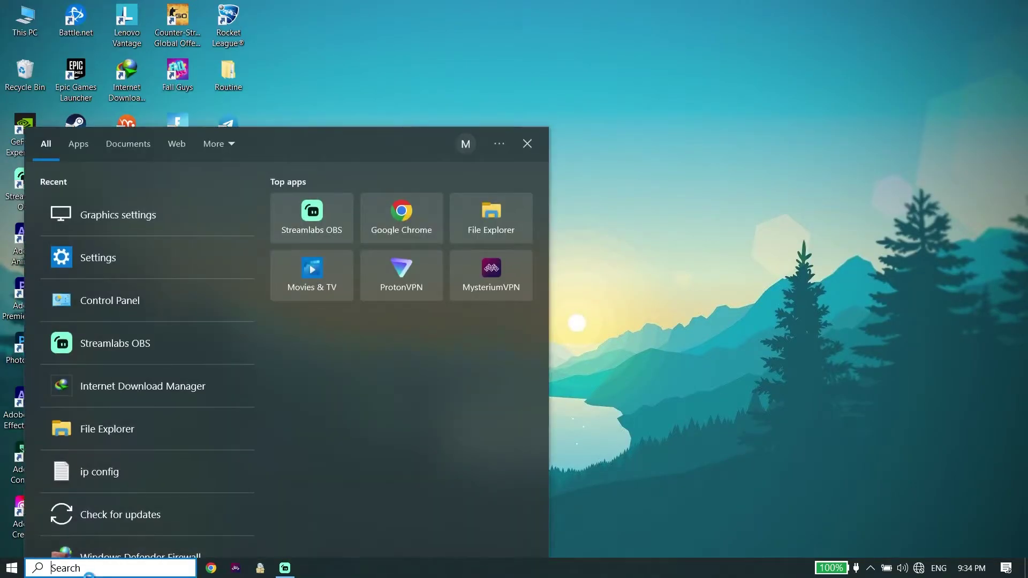
text(settings)
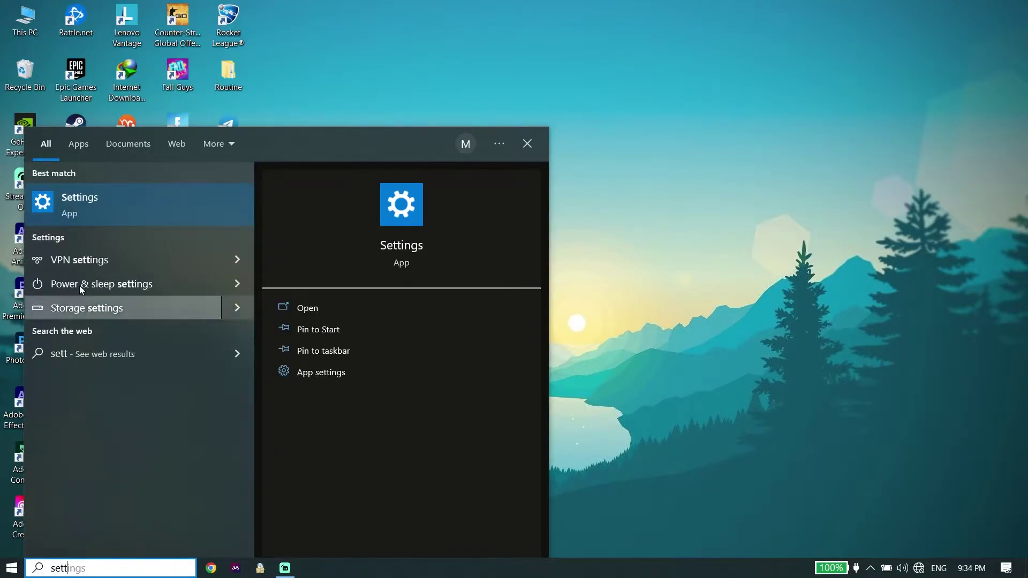
click(96, 204)
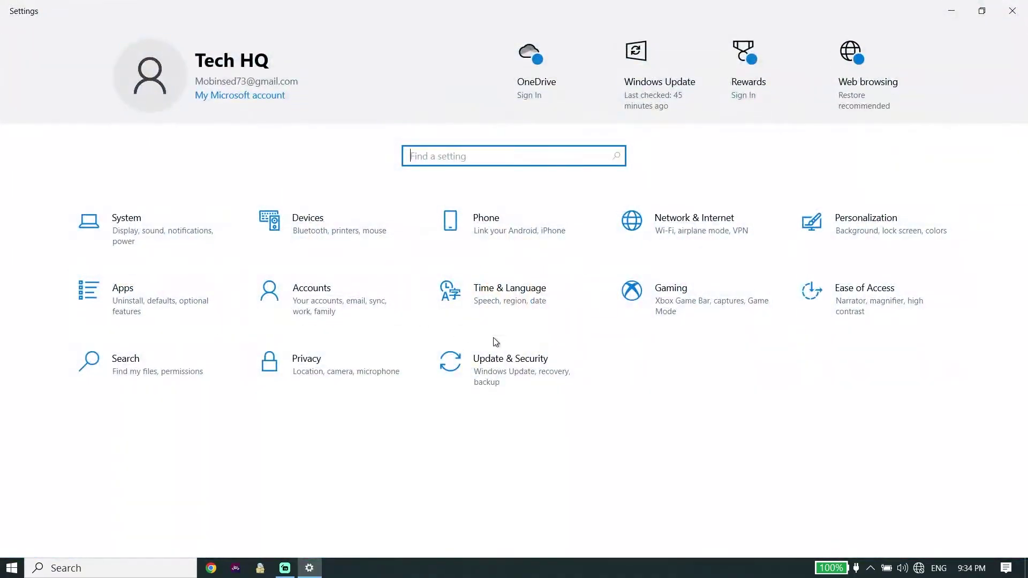
click(650, 318)
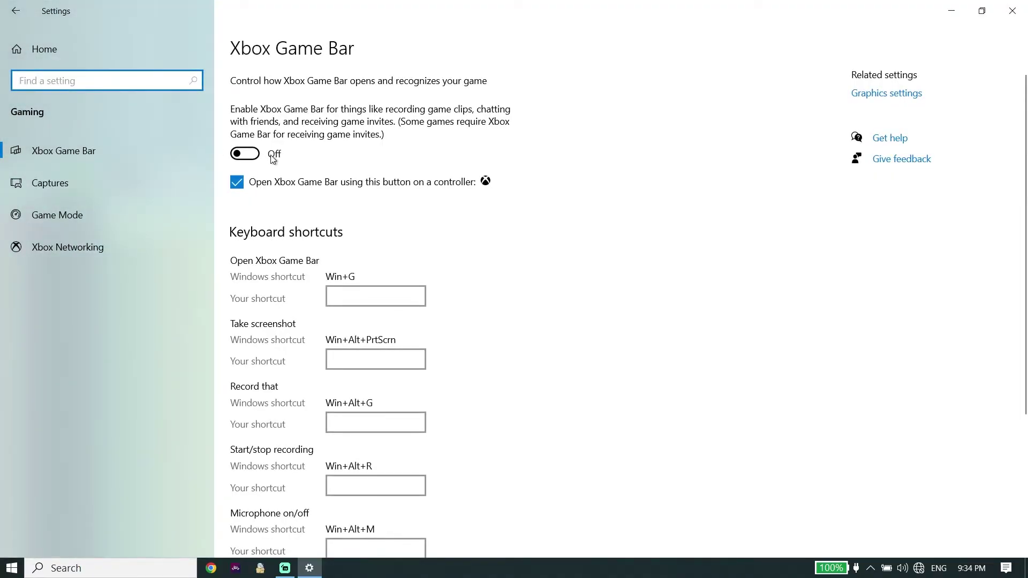
Leave Game Mode switched on, then close Settings and begin a new search.
click(93, 218)
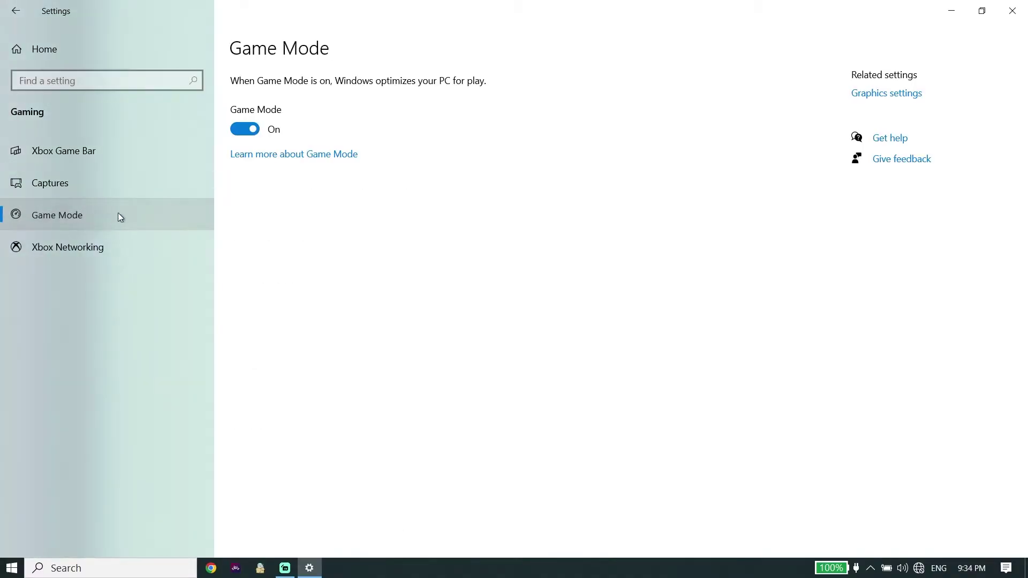
click(242, 131)
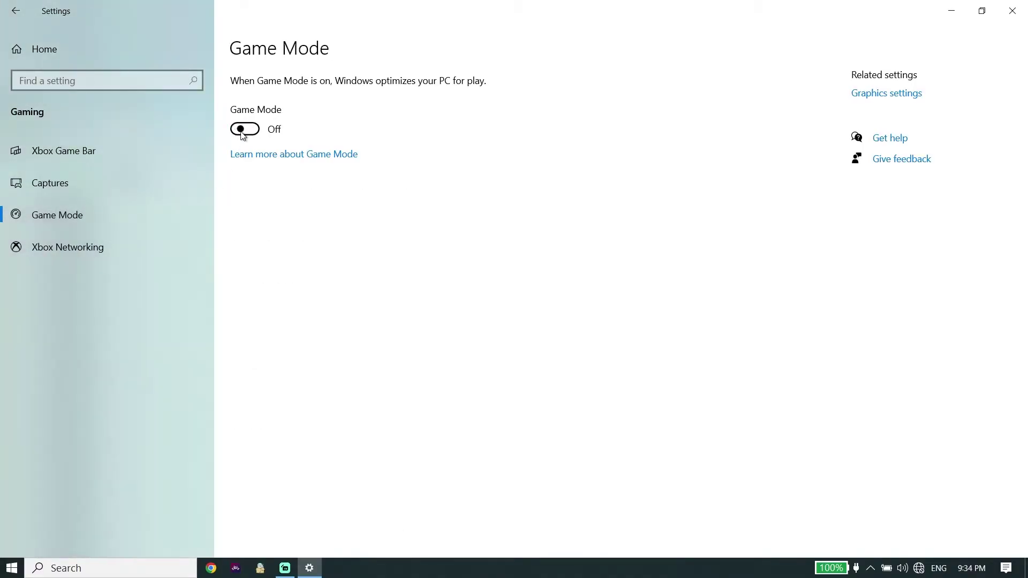
click(242, 131)
click(1011, 10)
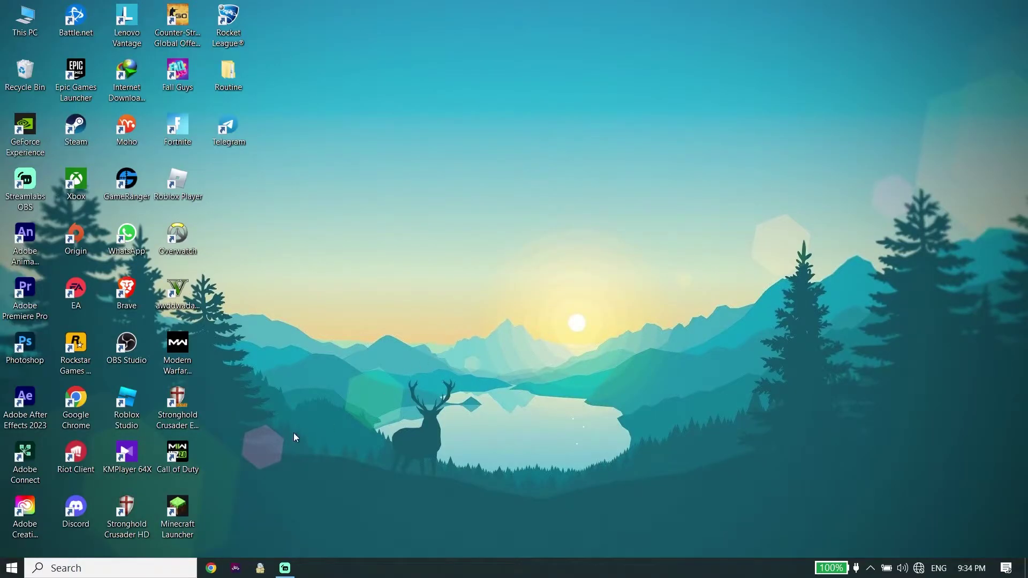
click(74, 568)
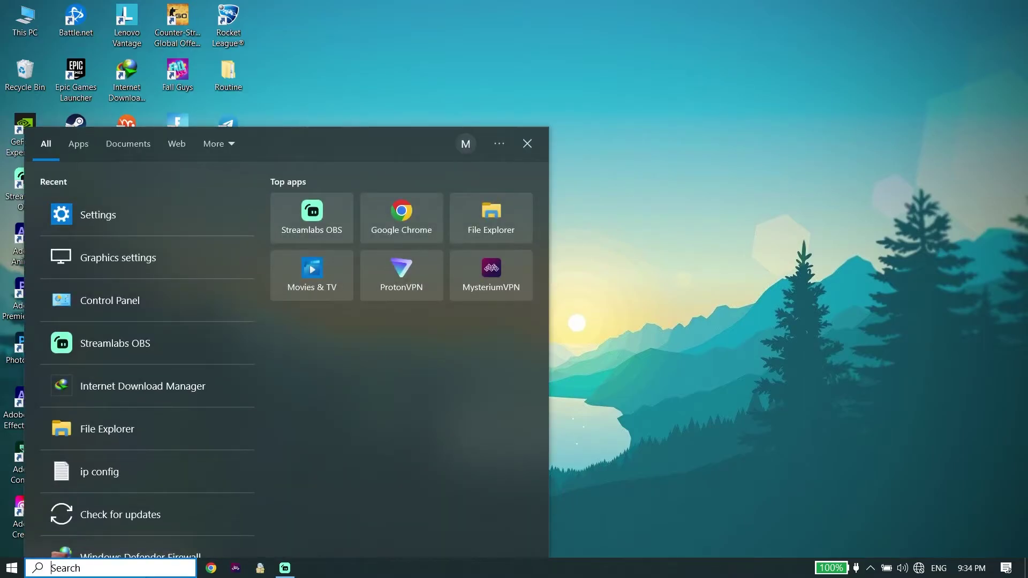
Search 'gr' for Graphics settings, keep hardware-accelerated GPU scheduling On, and cancel the Browse picker.
text(gr)
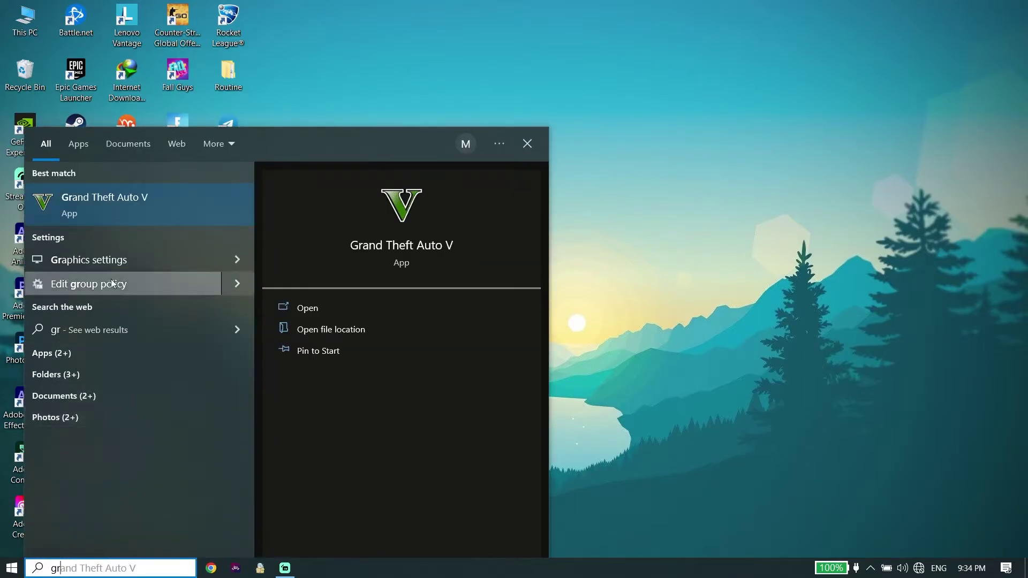
click(110, 256)
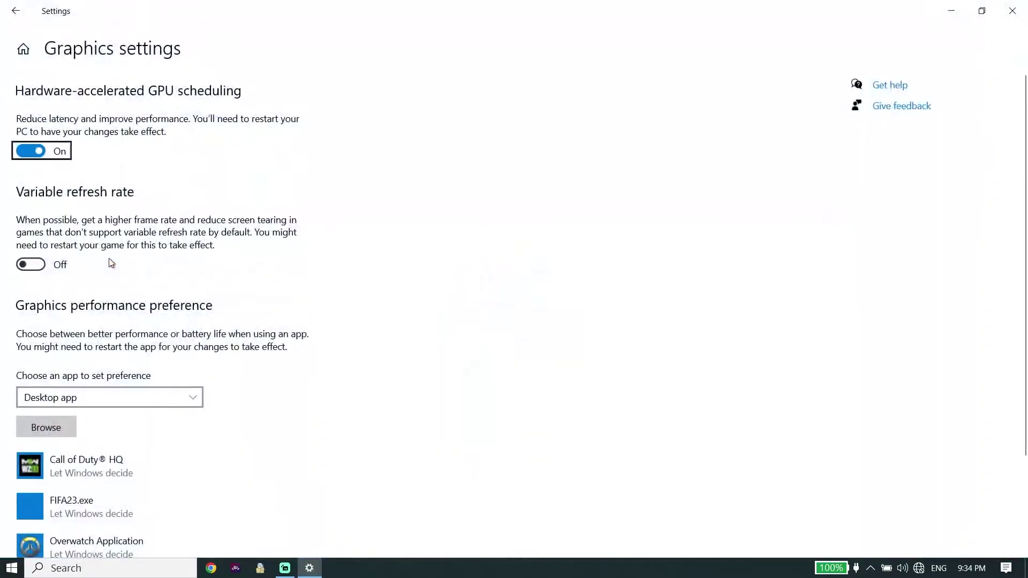
click(39, 152)
click(38, 153)
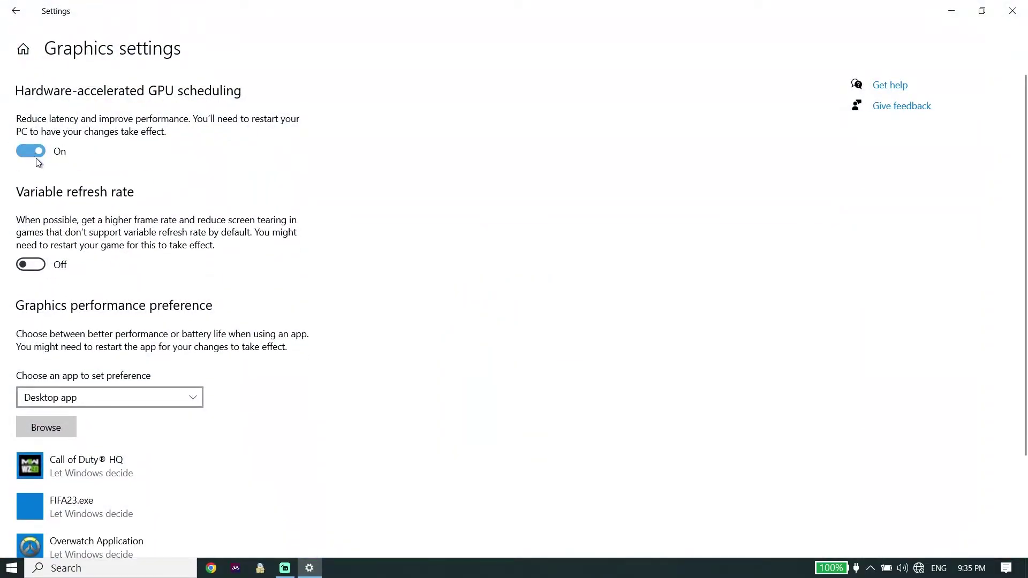
scroll(91, 289, down, 2)
click(58, 304)
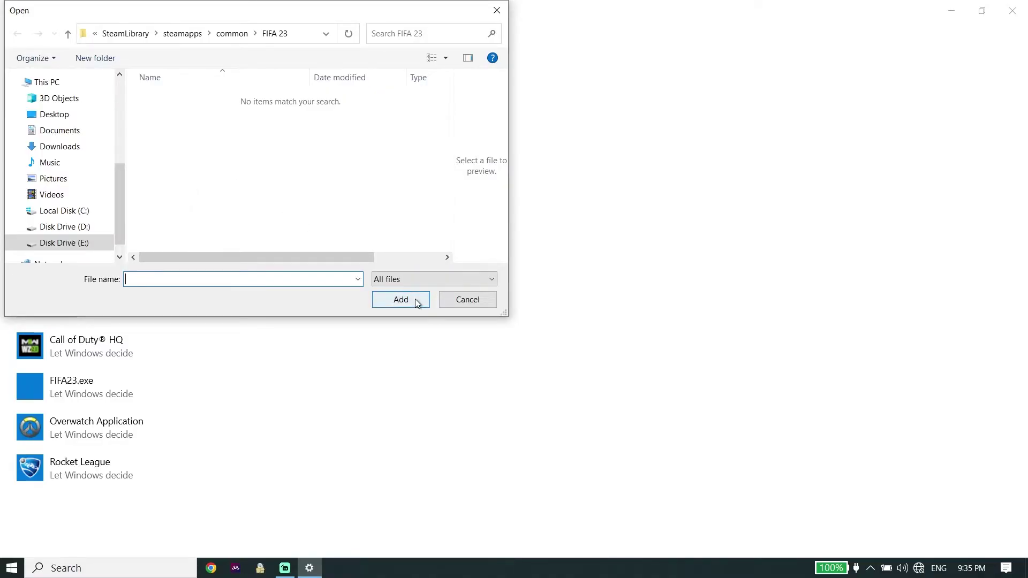
click(470, 301)
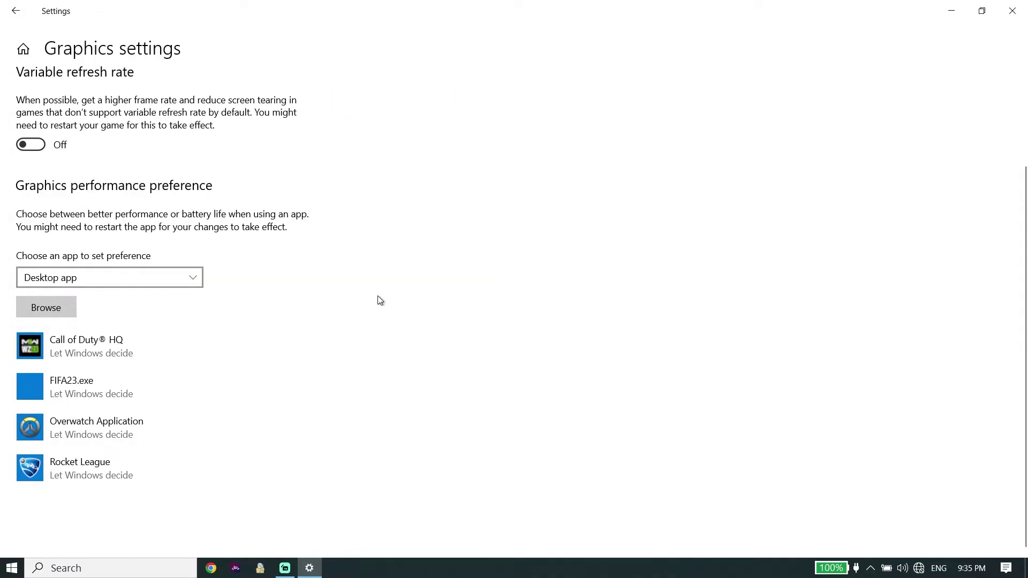
View the Start menu power options, dismiss them, and close Graphics settings.
click(11, 567)
click(22, 532)
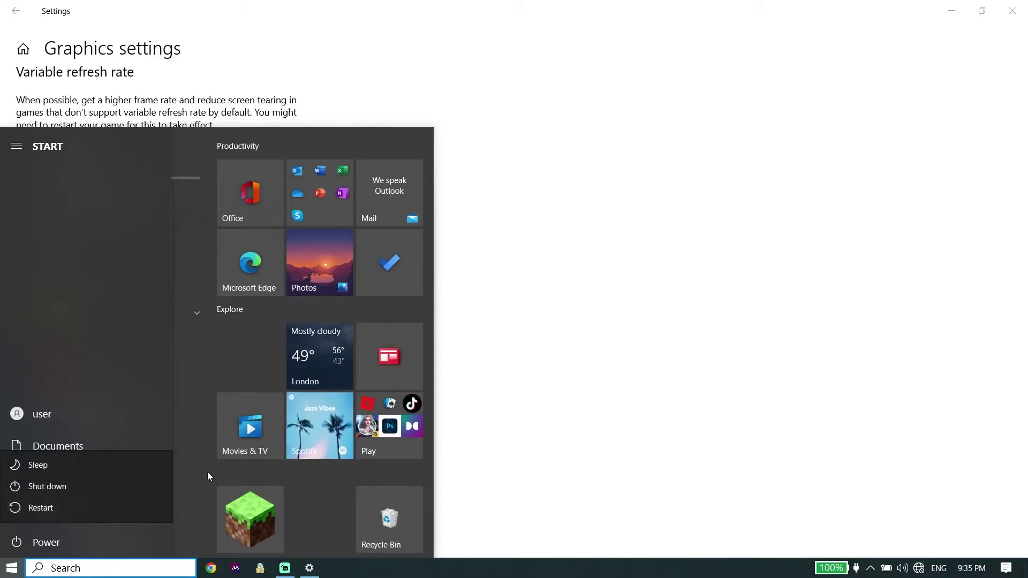
key(Escape)
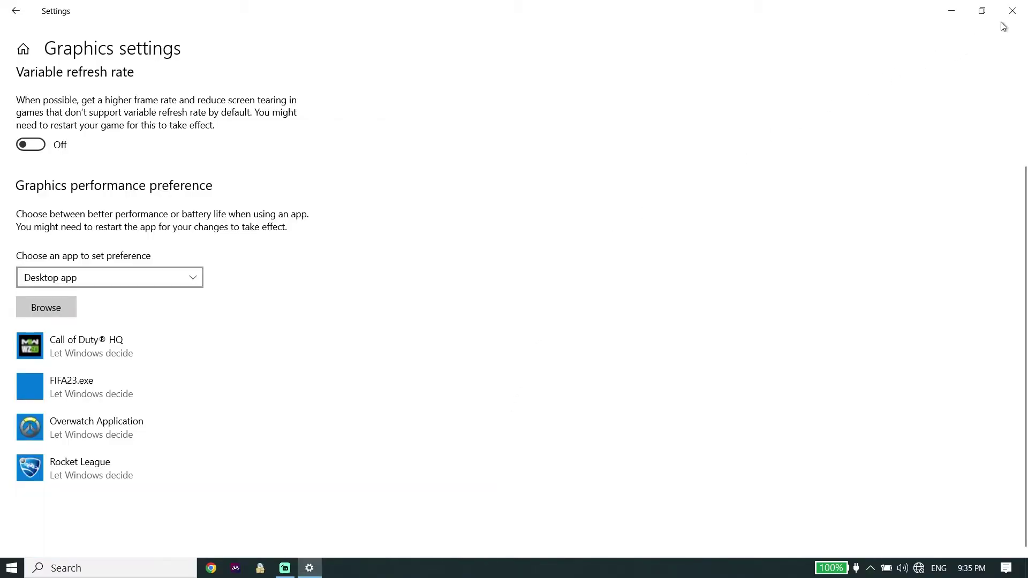
click(1012, 10)
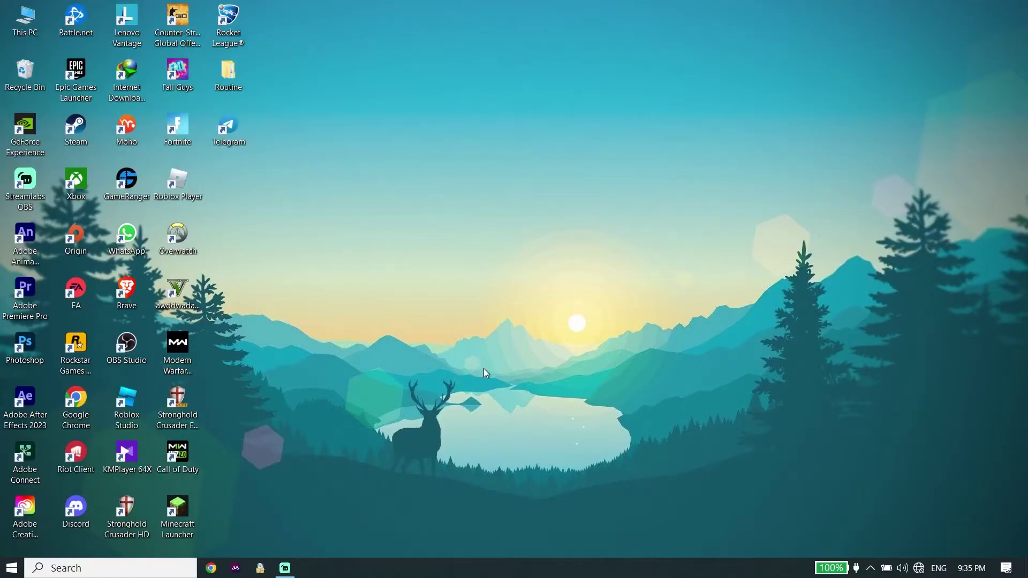
Launch Task Manager from the taskbar, end the Adobe CEF Helper task, and close Task Manager.
right_click(506, 566)
click(530, 501)
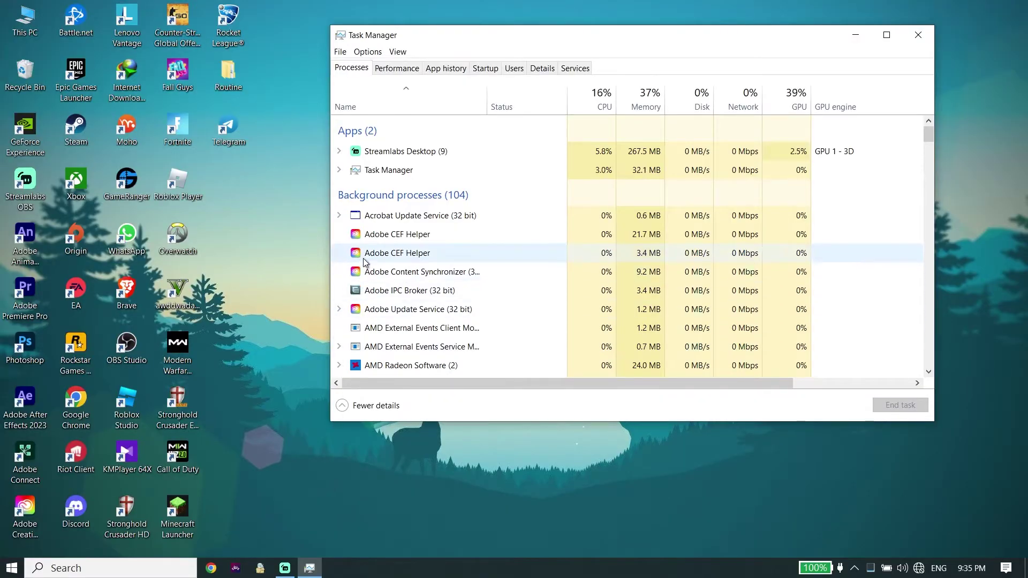
right_click(377, 238)
click(408, 242)
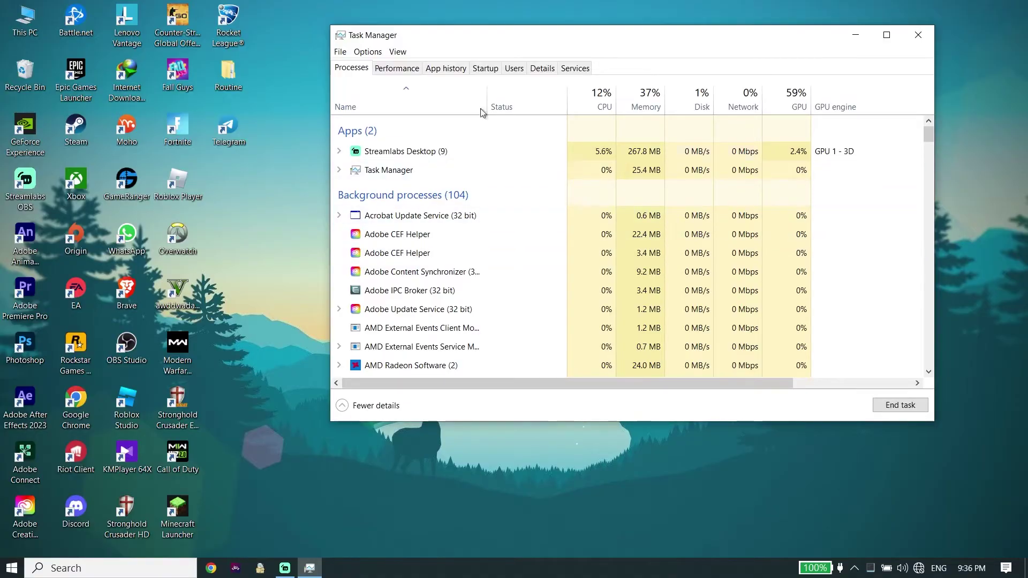
click(916, 38)
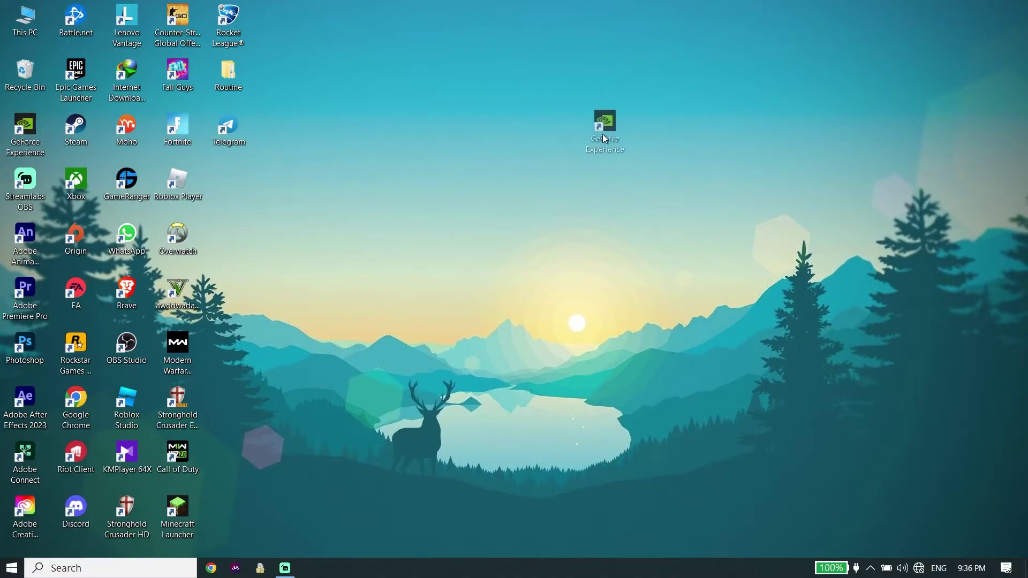
drag(603, 134, 603, 134)
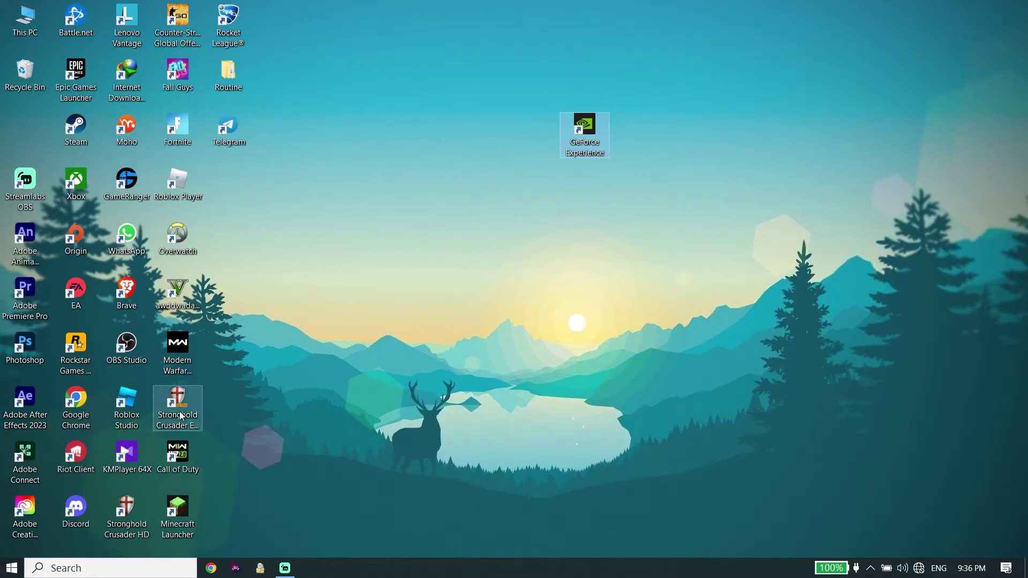
drag(79, 405, 212, 398)
drag(650, 182, 650, 183)
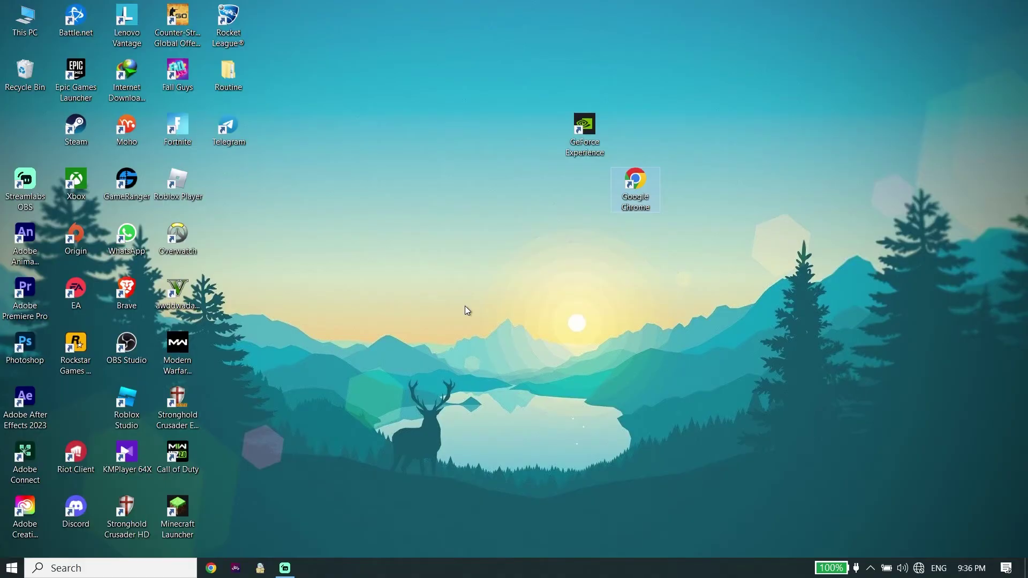
drag(614, 211, 55, 415)
drag(576, 145, 16, 146)
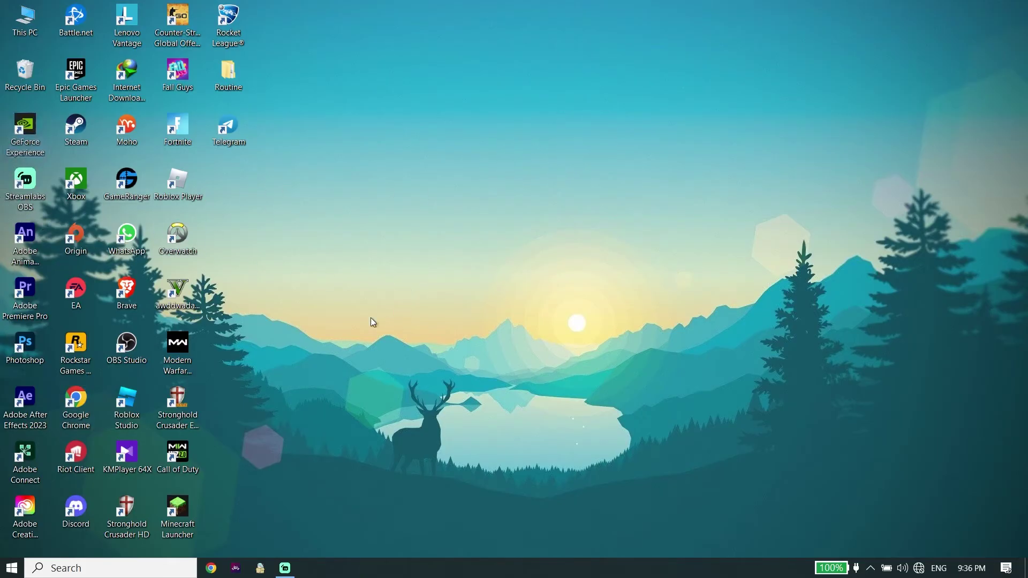
Search 'check for updates' and open the Windows Update page under Update & Security.
click(157, 565)
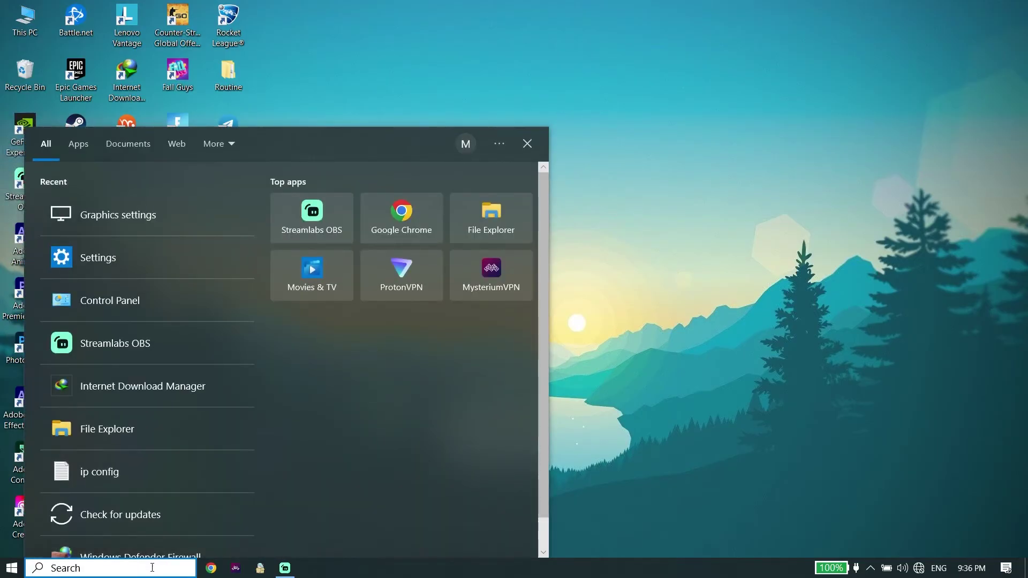
text(check for updates)
click(138, 226)
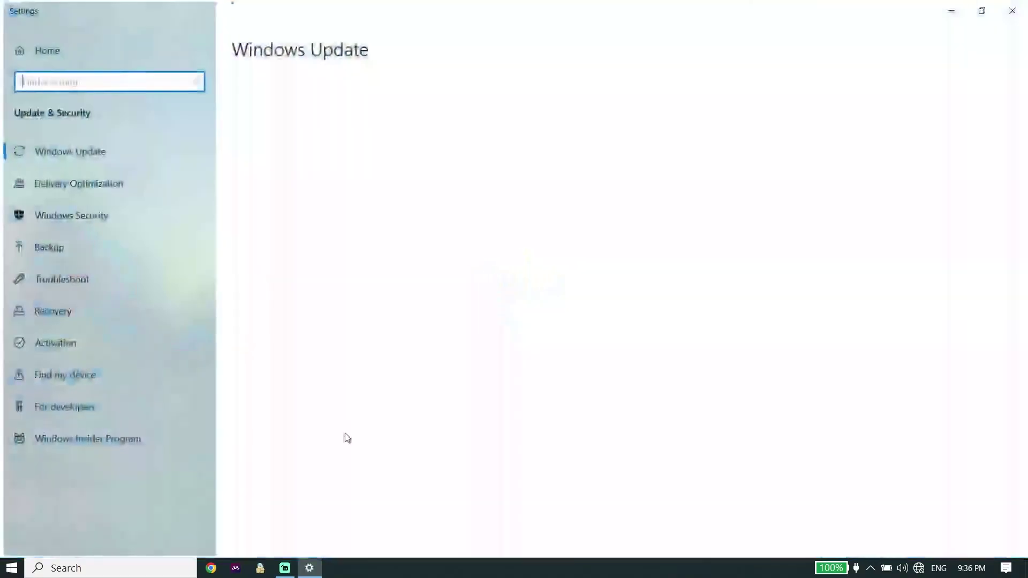